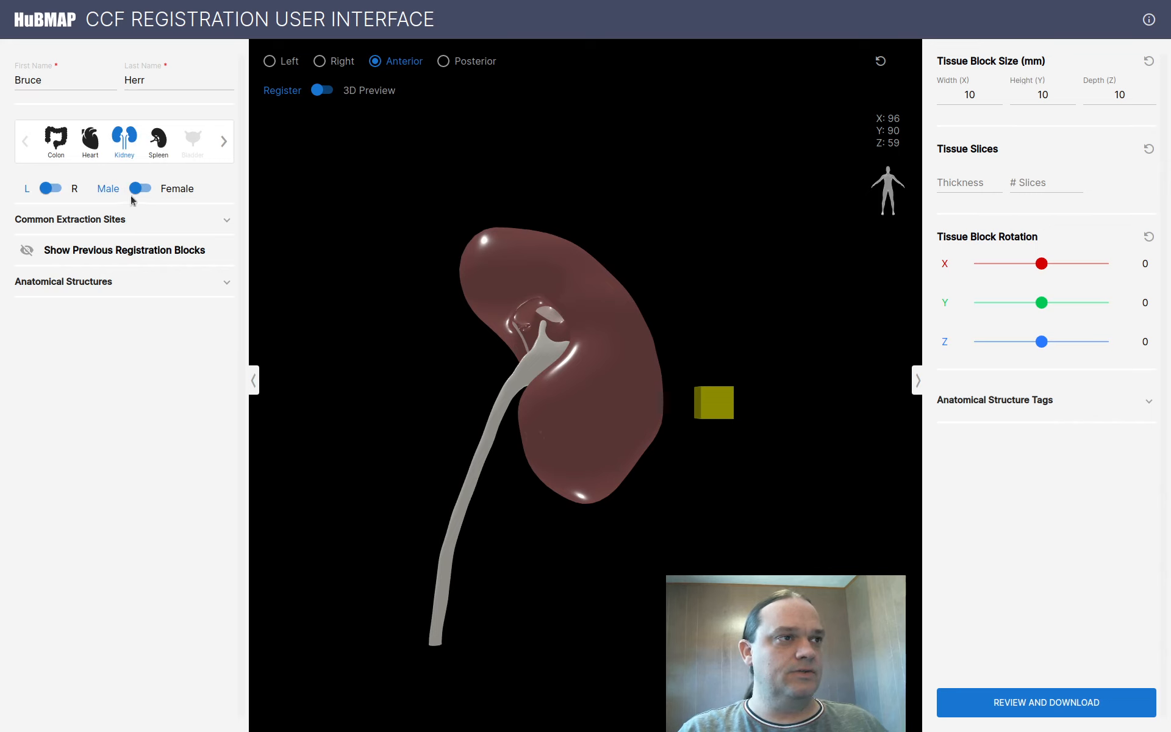
Load the female spleen as the organ to register, replacing the kidney model
{"action": "left_click", "coordinate": [160, 146]}
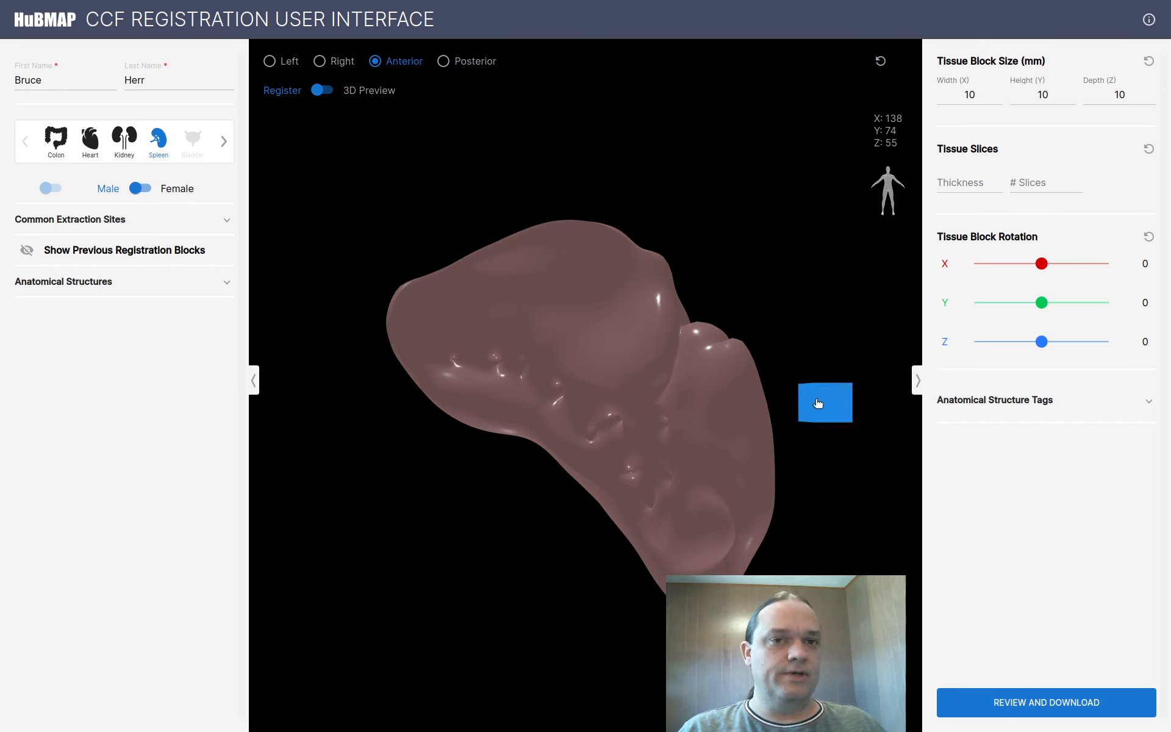
Place the tissue block in the spleen's left part at X 57, Y 69, Z 47, then preview in 3D from posterior
{"action": "left_click_drag", "start_coordinate": [819, 402], "coordinate": [515, 384]}
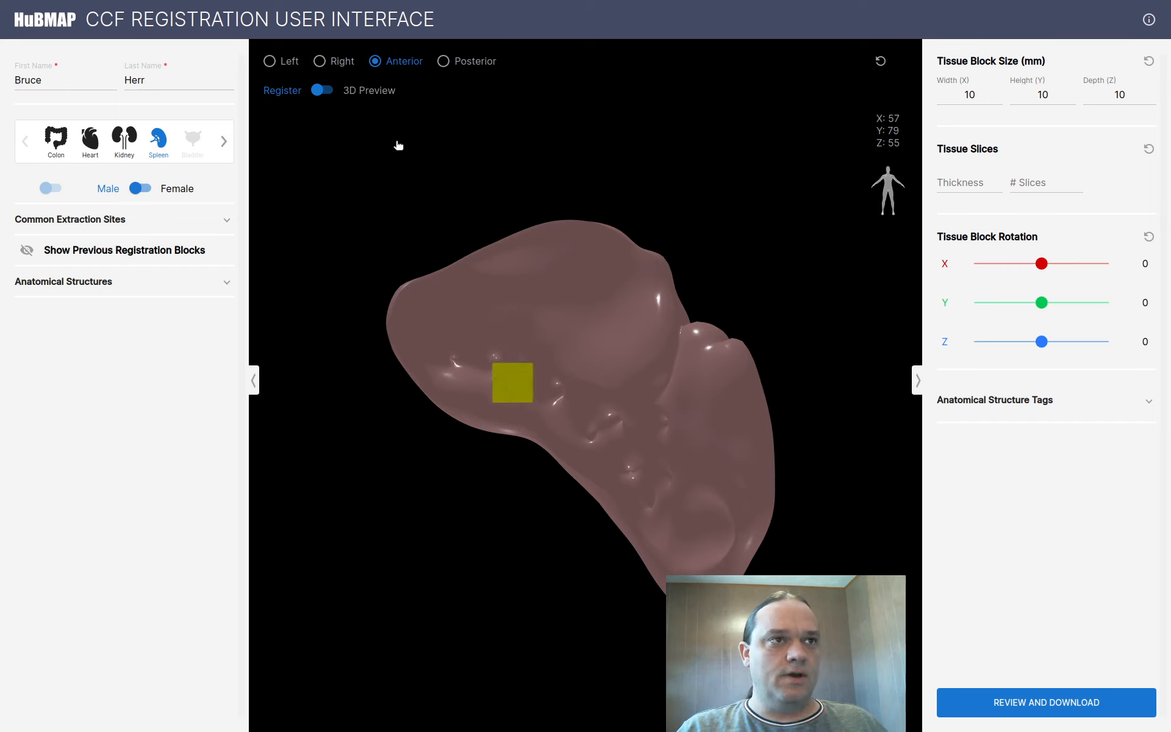
{"action": "left_click", "coordinate": [328, 62]}
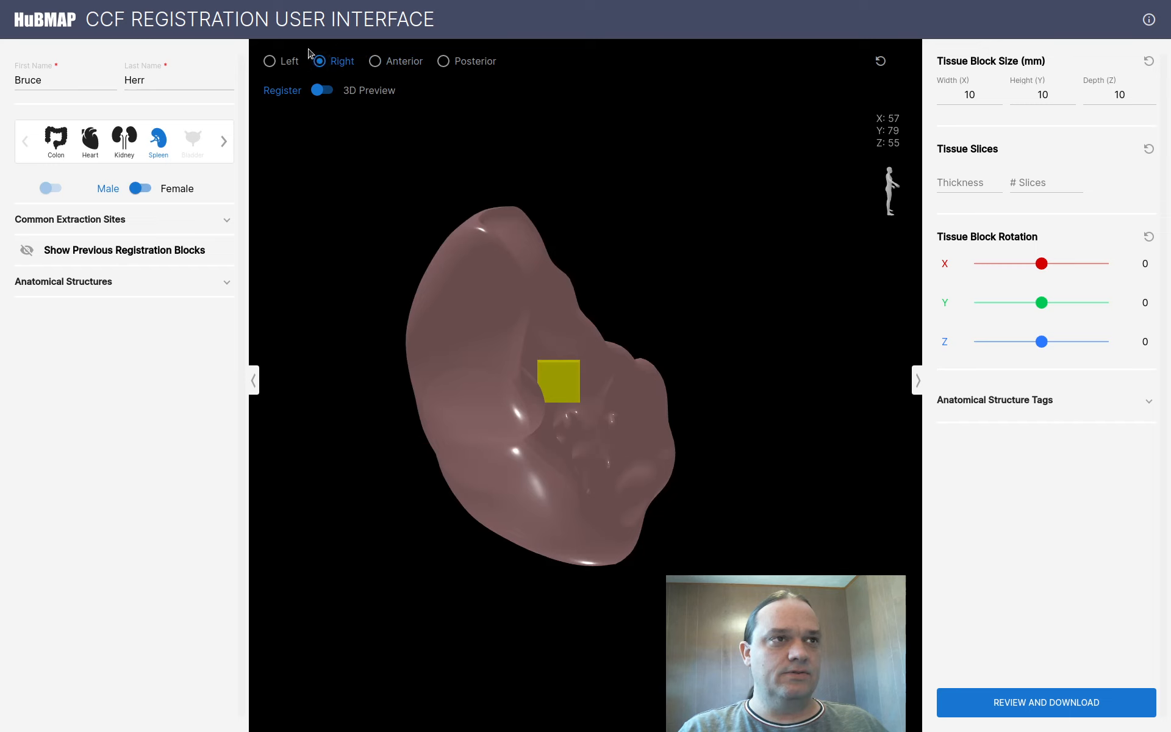
{"action": "left_click_drag", "start_coordinate": [552, 362], "coordinate": [530, 424]}
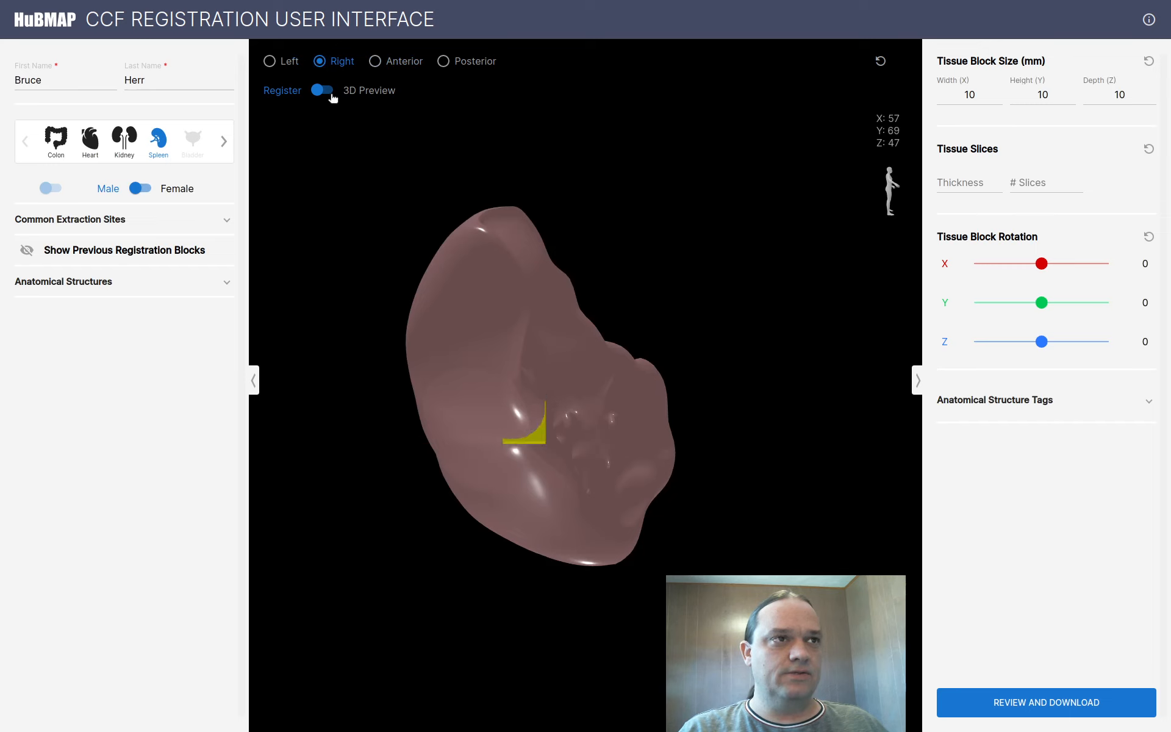
{"action": "left_click", "coordinate": [446, 62]}
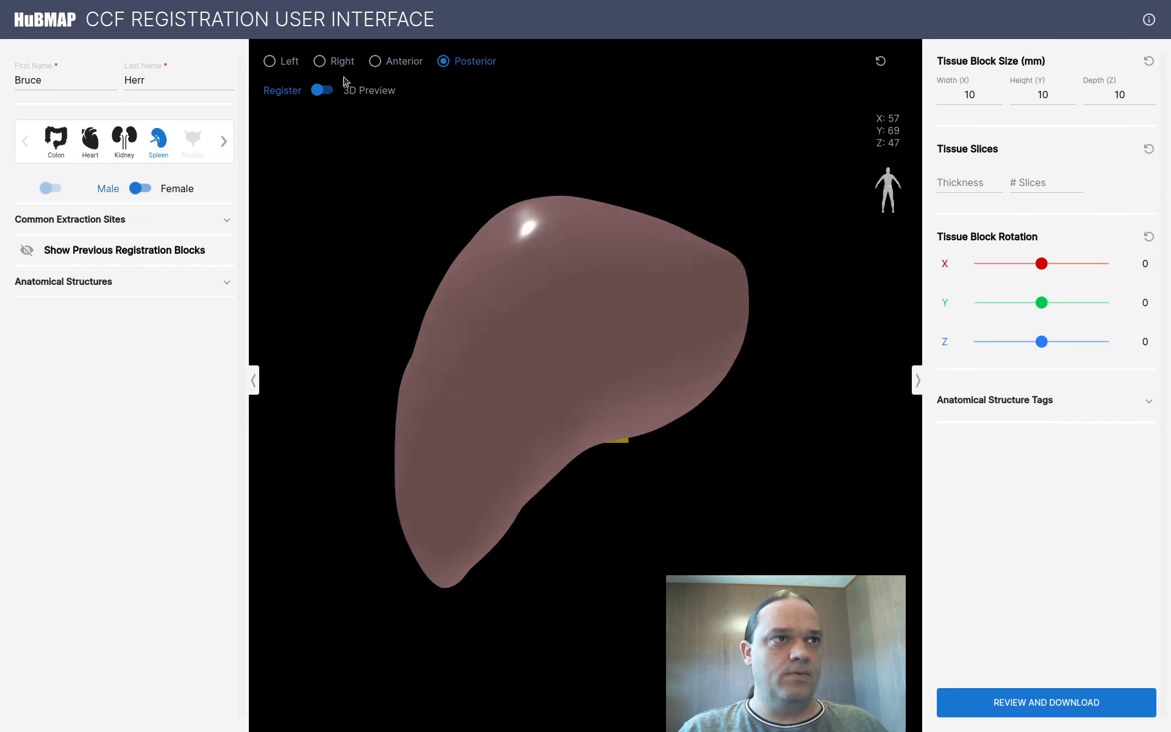
{"action": "left_click", "coordinate": [322, 90]}
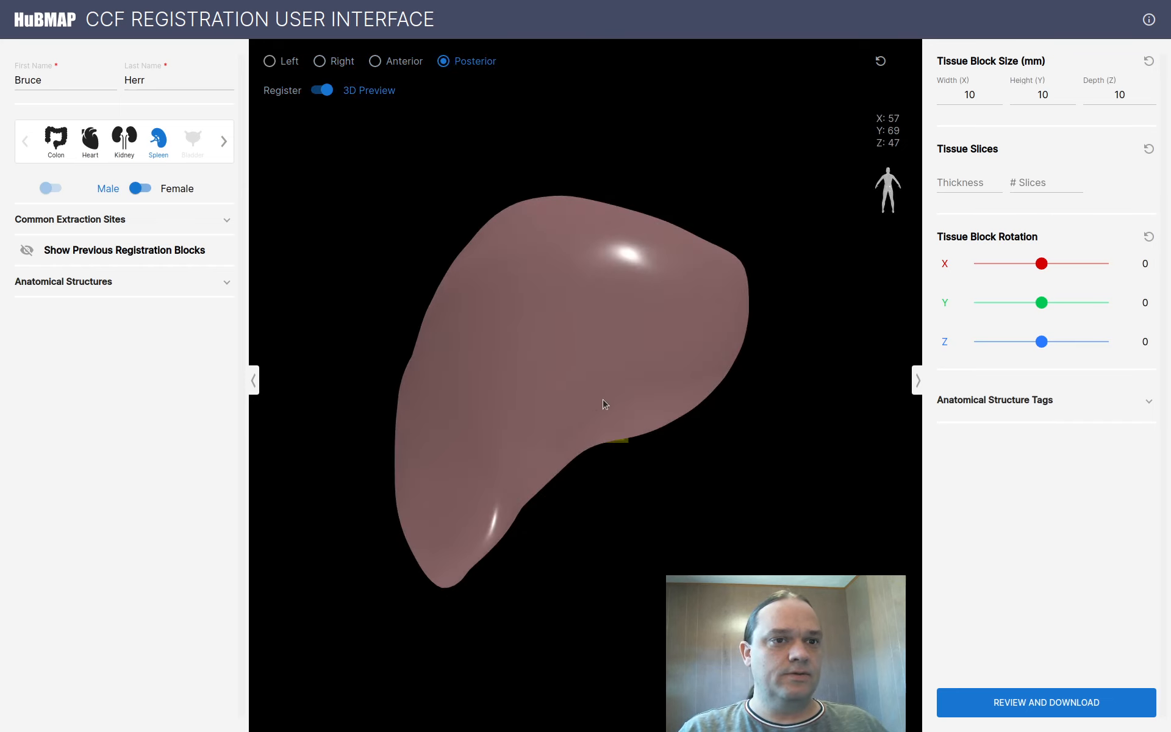
Return to the anterior registration view and move the block to the spleen's centre at X 80, Y 79, Z 55
{"action": "left_click_drag", "start_coordinate": [604, 405], "coordinate": [528, 352]}
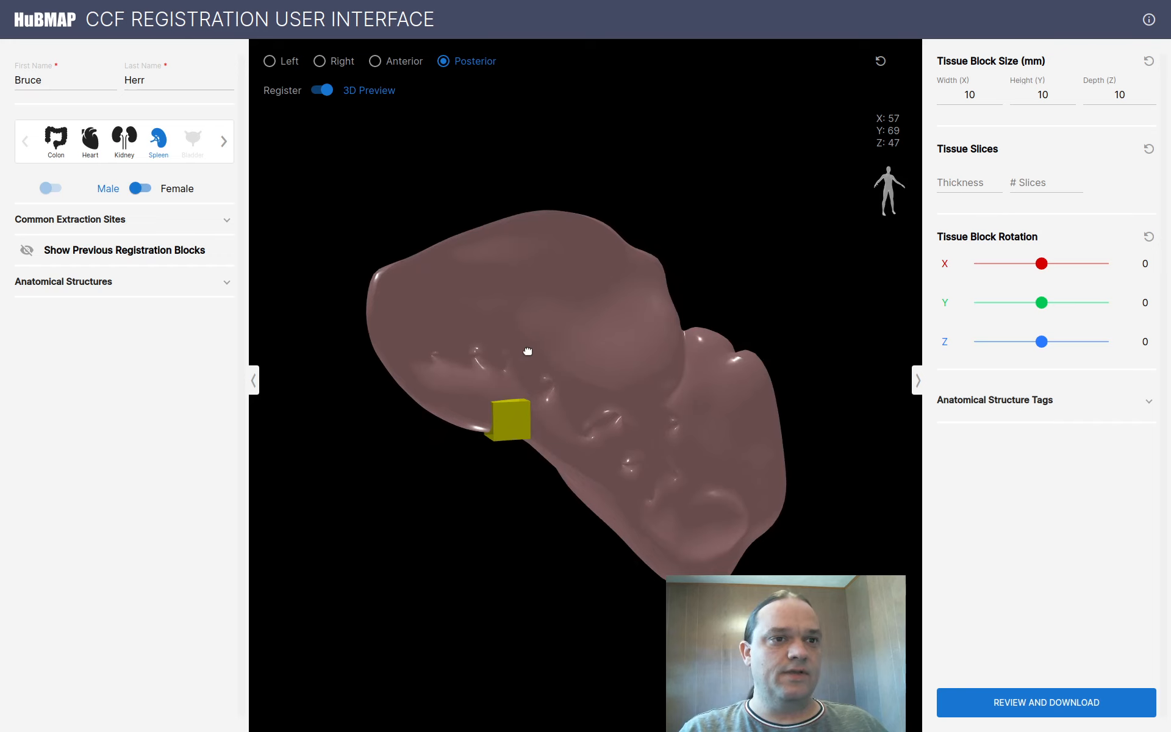
{"action": "left_click", "coordinate": [881, 63]}
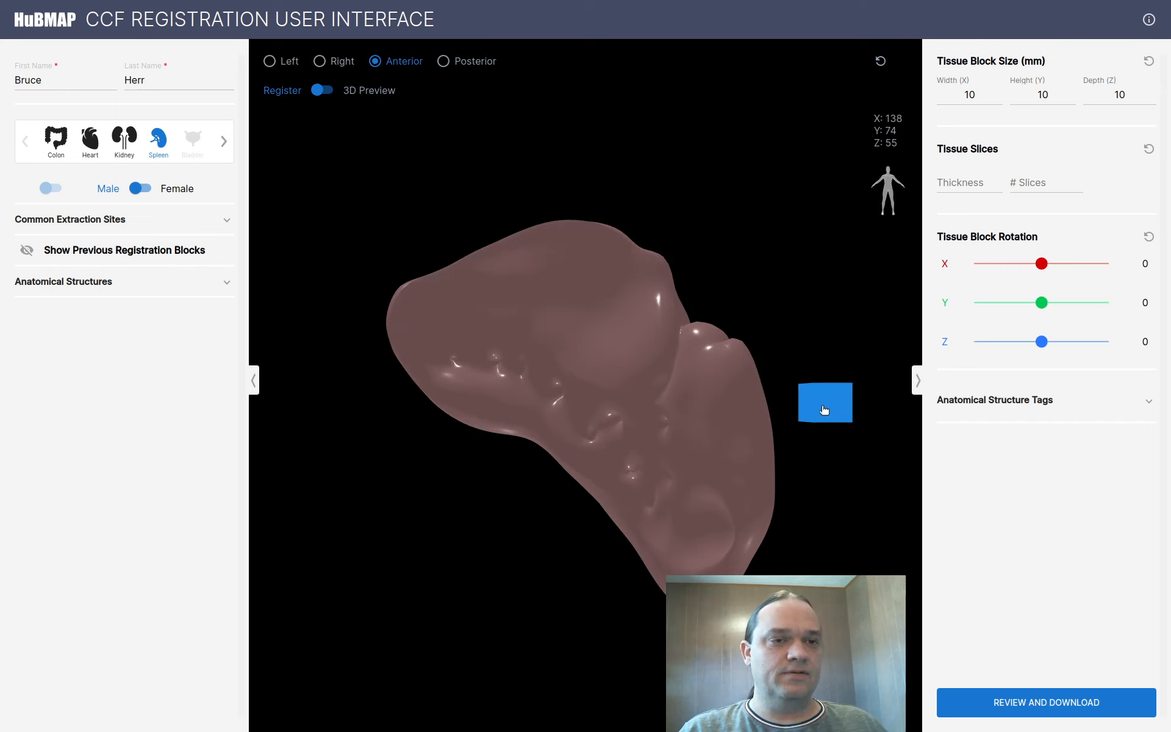
{"action": "left_click_drag", "start_coordinate": [825, 408], "coordinate": [604, 387]}
Set the tissue block's width, height and depth to 14, 8 and 4 mm
{"action": "left_click", "coordinate": [976, 94]}
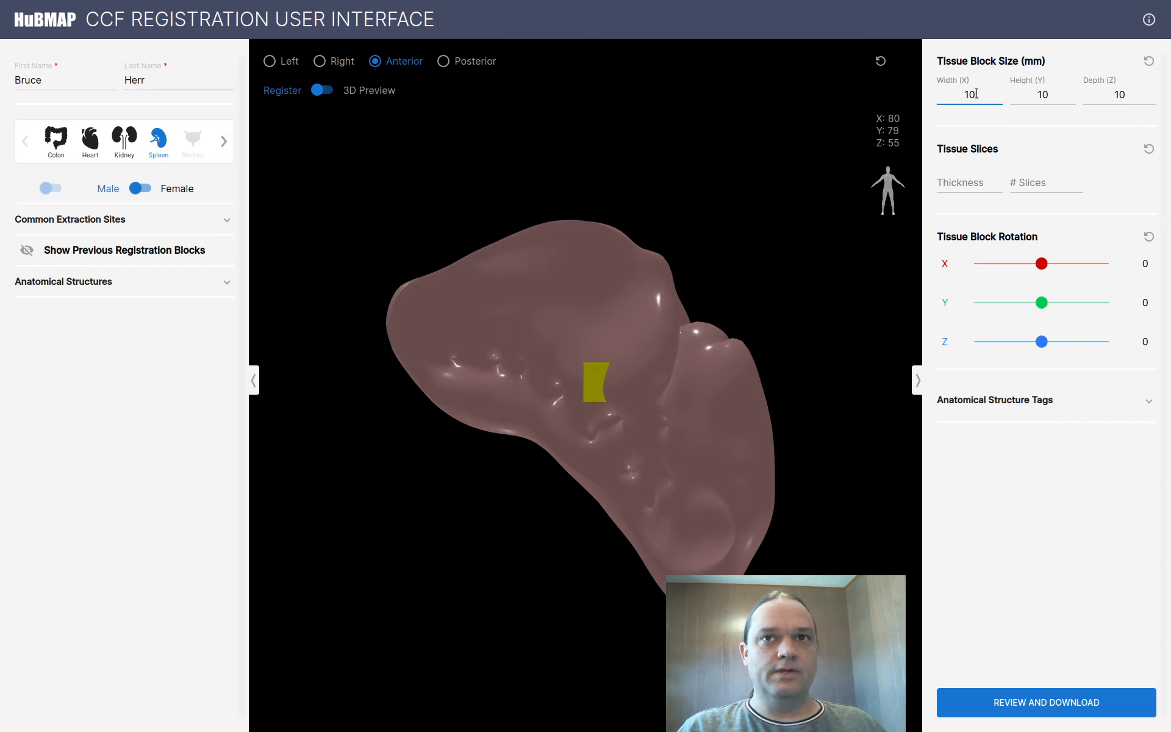
{"action": "left_click_drag", "start_coordinate": [976, 94], "coordinate": [906, 94]}
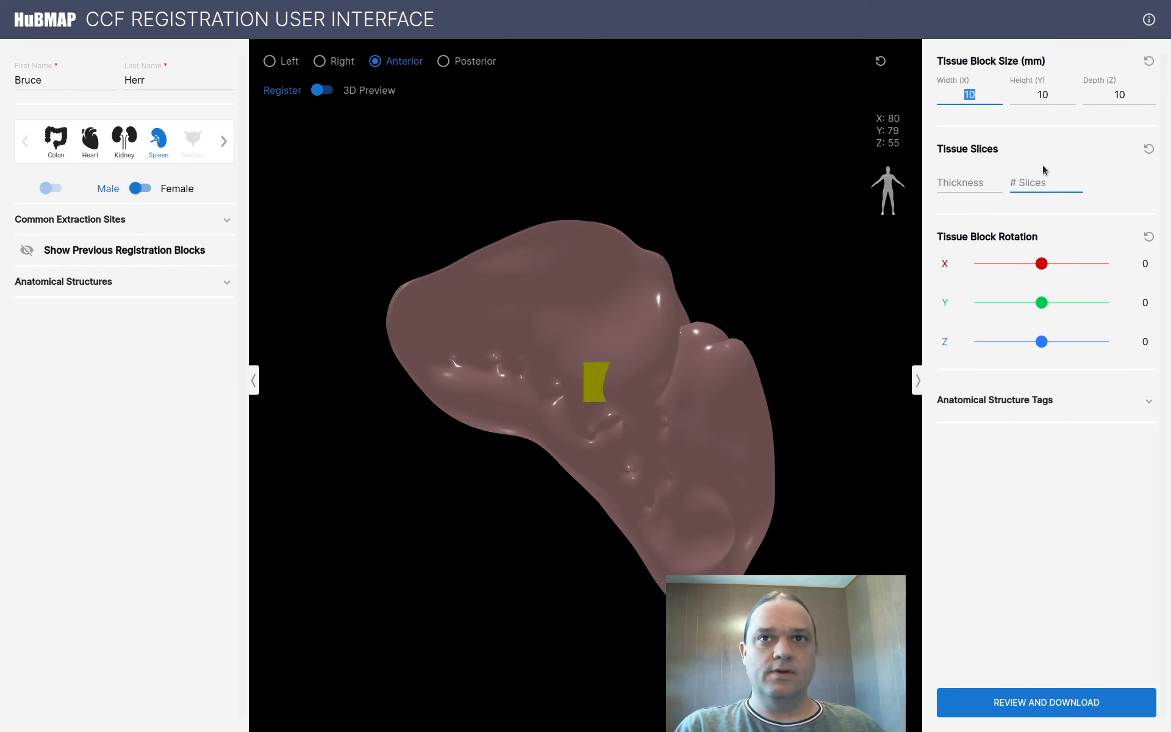
{"action": "type", "text": "14"}
{"action": "key", "text": "Tab"}
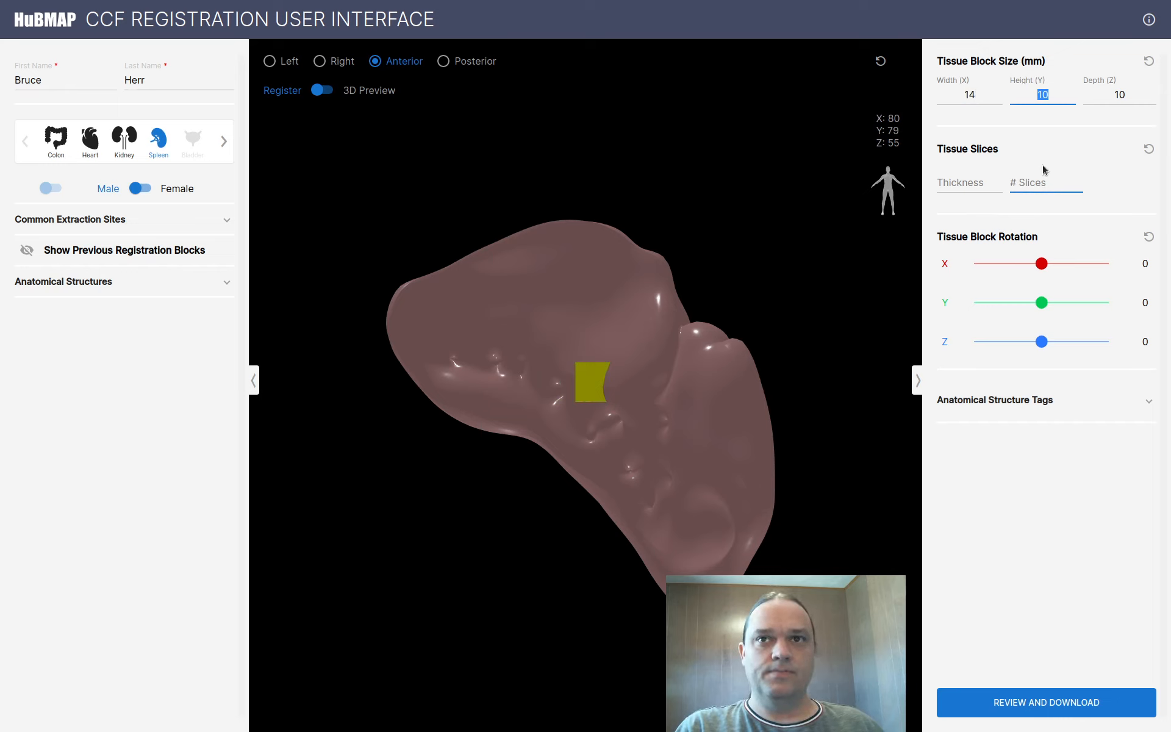
{"action": "type", "text": "80"}
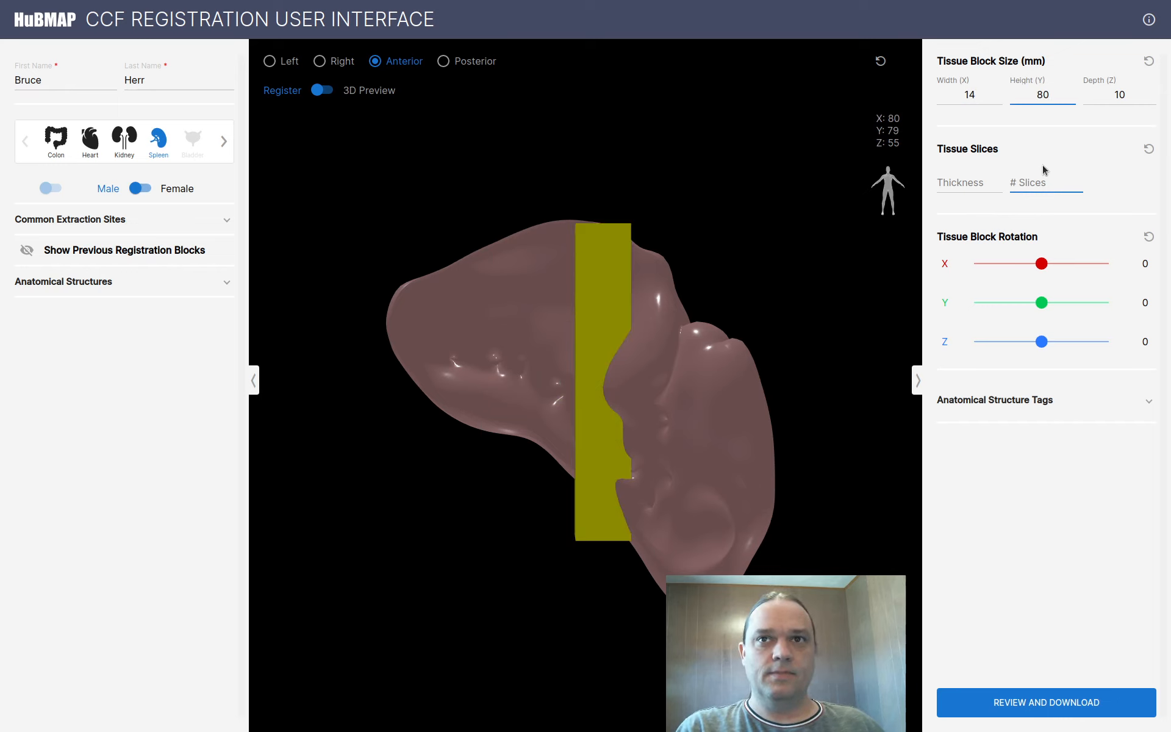
{"action": "key", "text": "BackSpace"}
{"action": "key", "text": "Tab"}
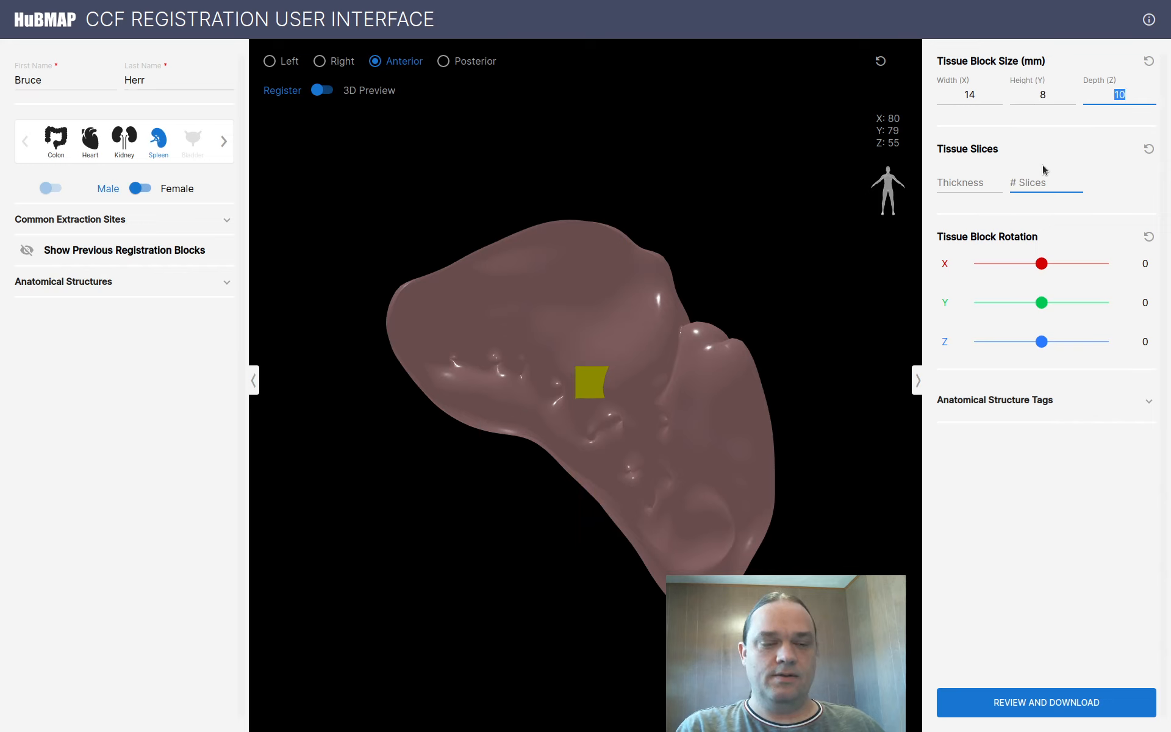
{"action": "type", "text": "4"}
{"action": "key", "text": "Tab"}
Set 23 slices of 12 µm thickness and tilt the block 24 degrees around X
{"action": "left_click", "coordinate": [980, 182]}
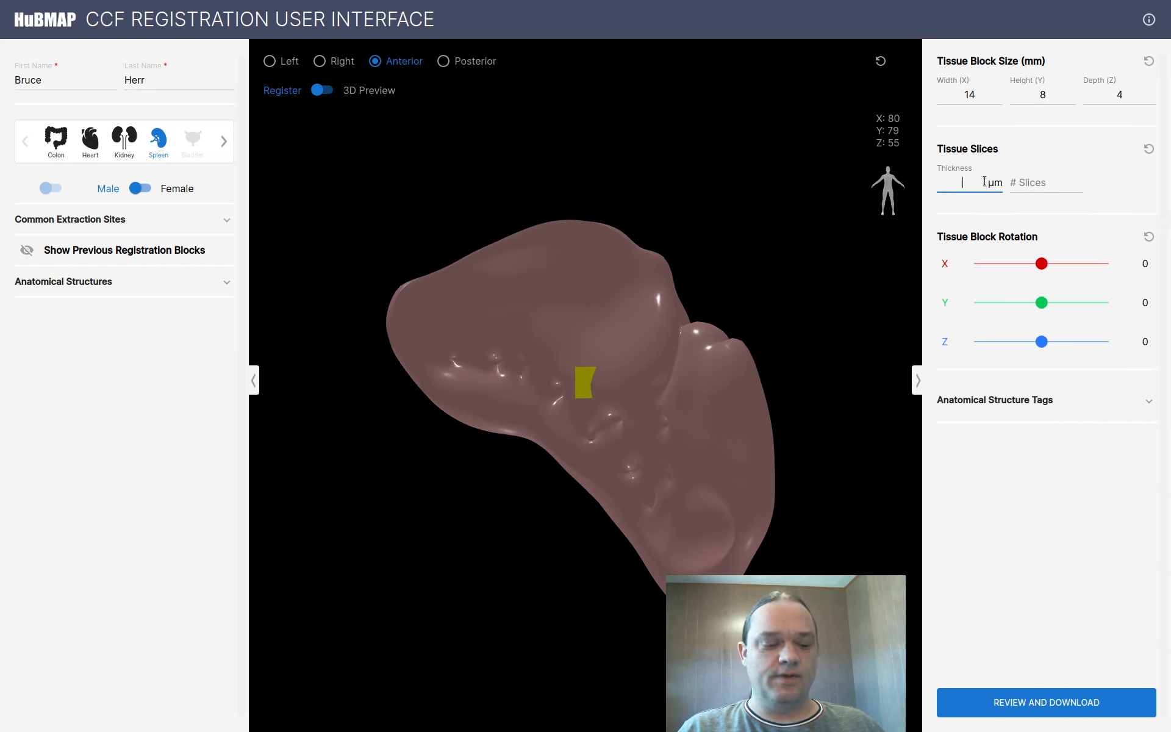
{"action": "left_click", "coordinate": [1040, 183]}
{"action": "left_click", "coordinate": [1041, 183]}
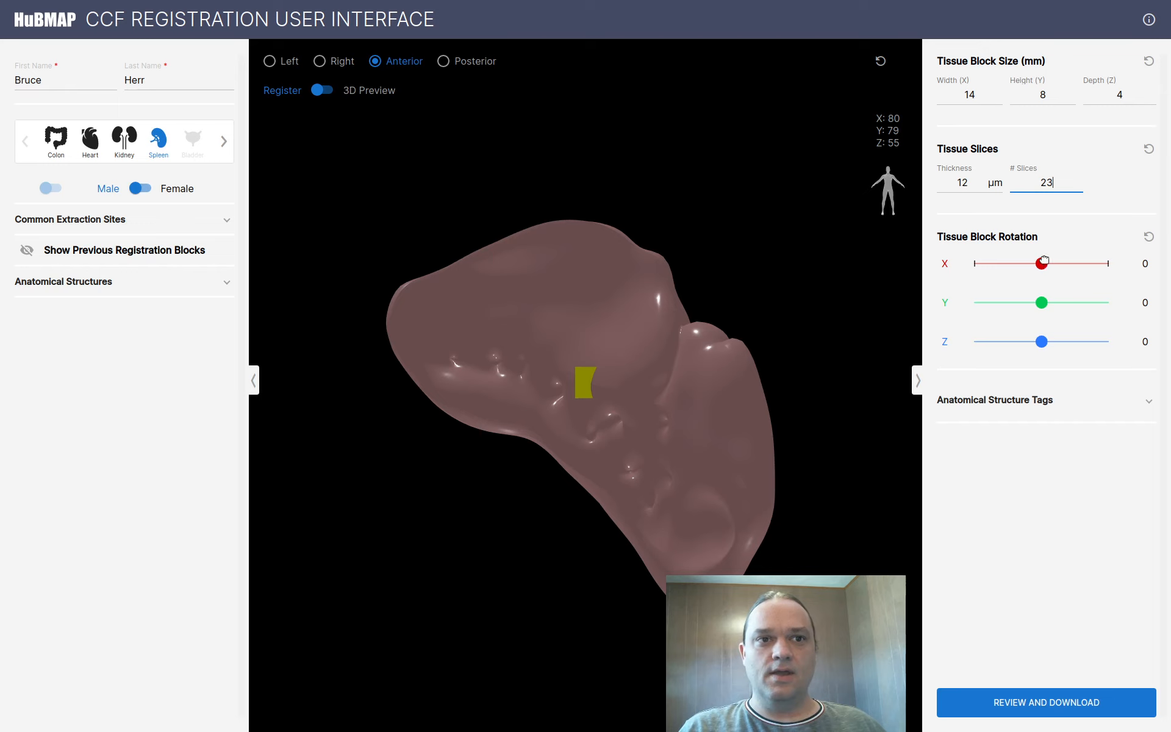
{"action": "left_click_drag", "start_coordinate": [1044, 261], "coordinate": [1046, 336]}
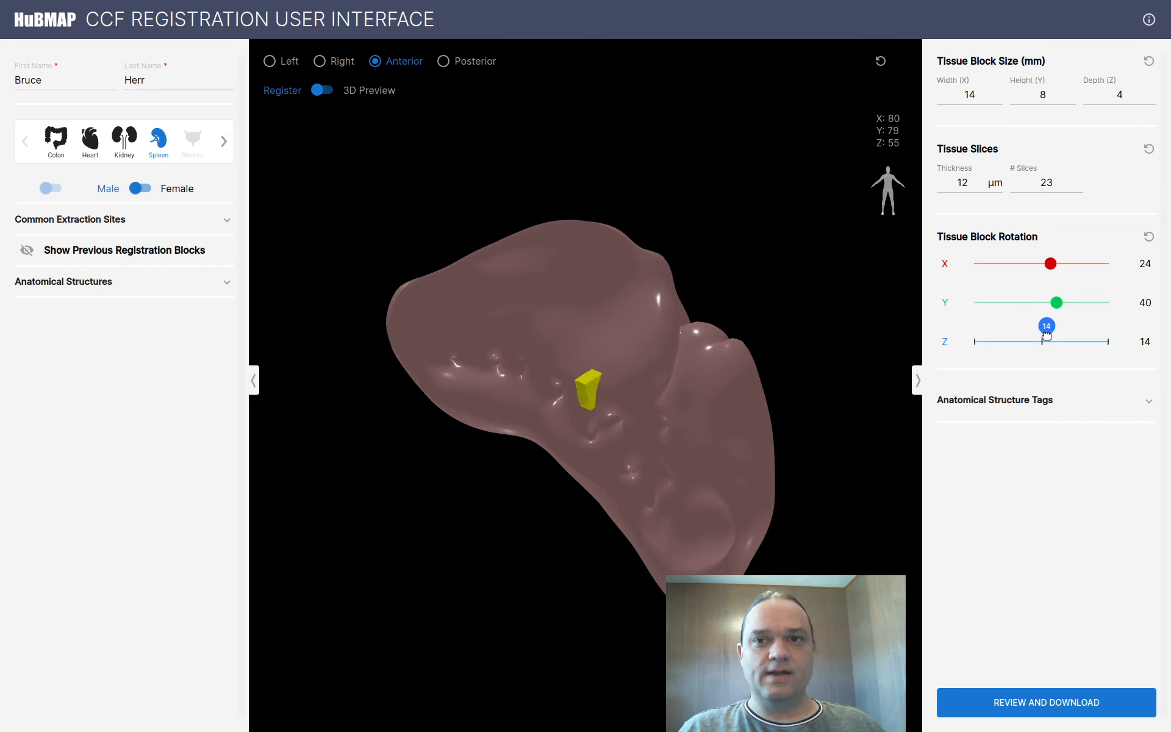
Show extraction sites CC1–CC3 and move the block to the spleen's lower edge at X82 Y51 Z55
{"action": "left_click", "coordinate": [139, 215]}
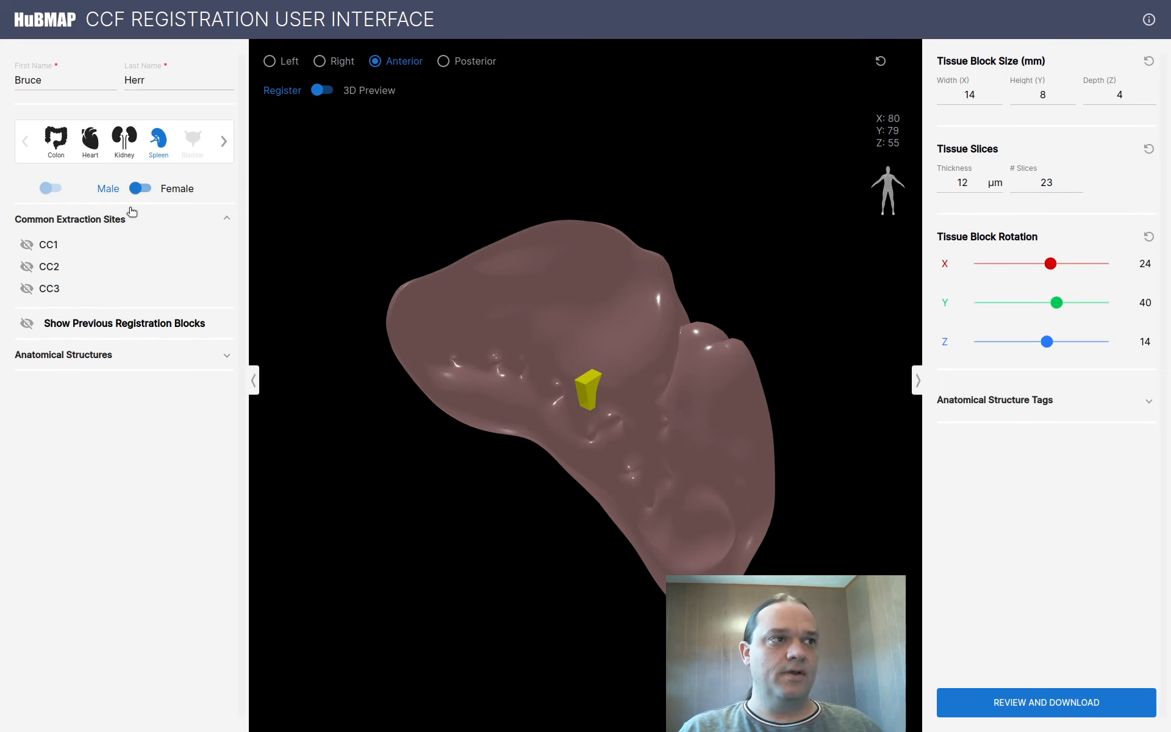
{"action": "left_click", "coordinate": [26, 245]}
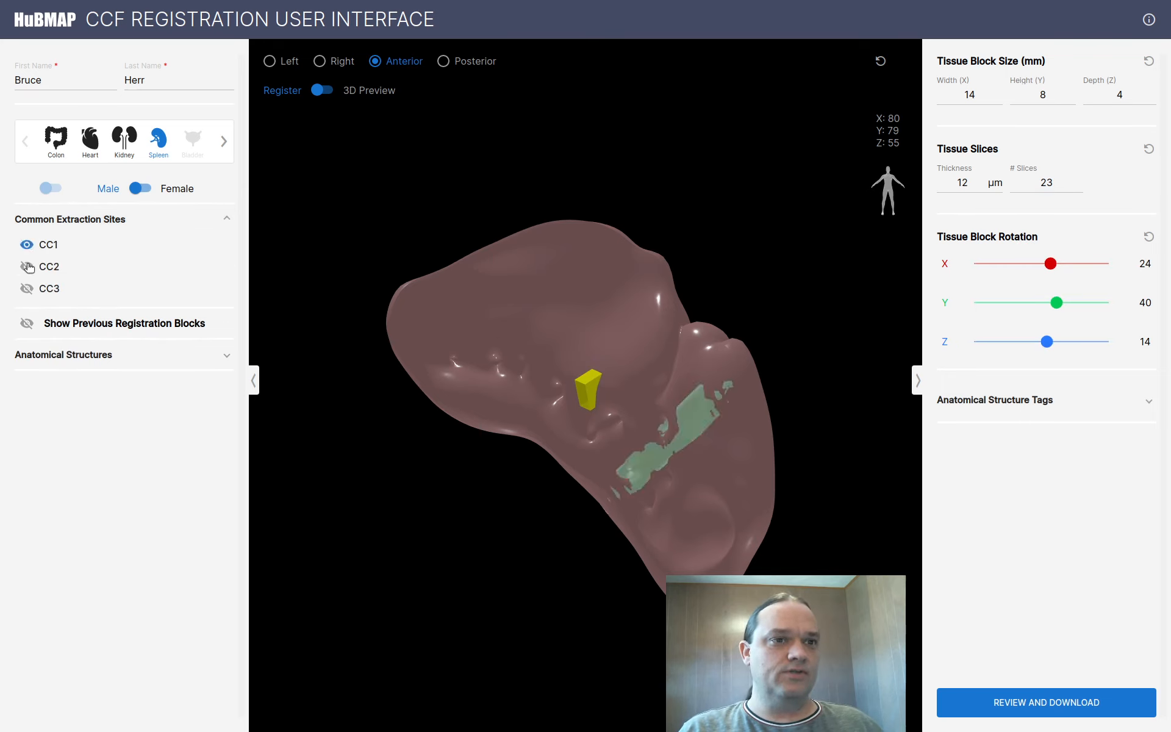
{"action": "left_click", "coordinate": [26, 266]}
{"action": "left_click", "coordinate": [26, 288]}
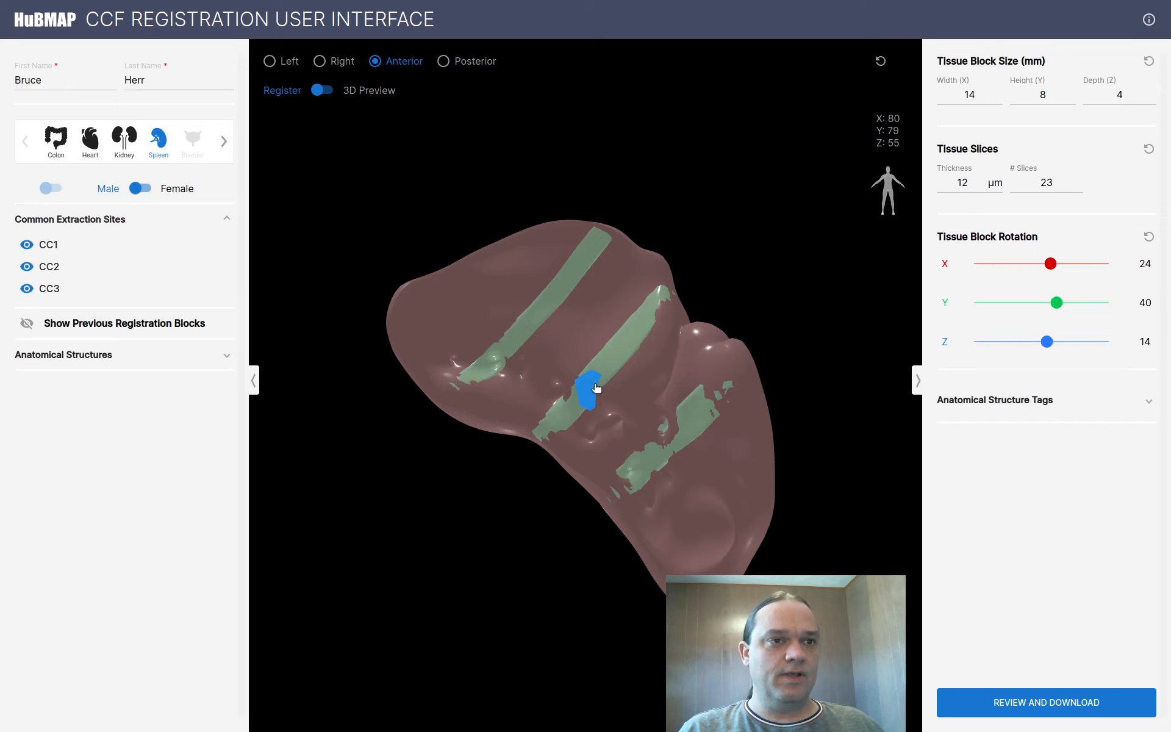
{"action": "left_click_drag", "start_coordinate": [596, 388], "coordinate": [597, 496]}
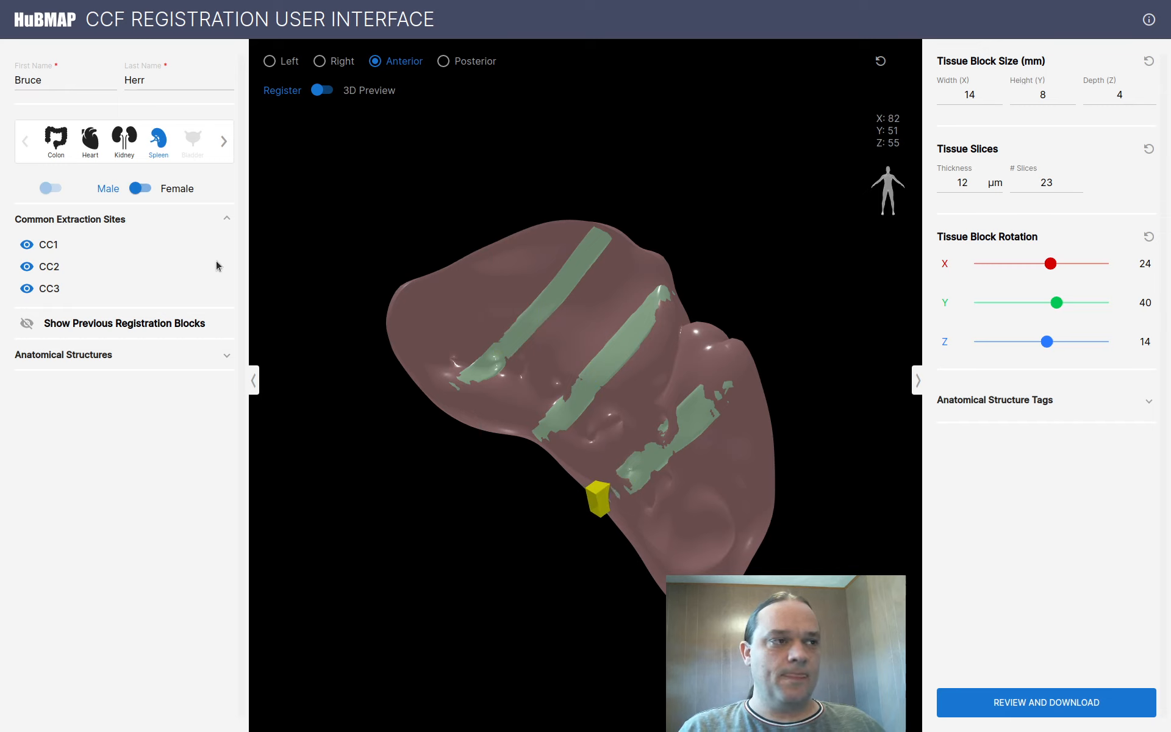
Hide the Colic and Diaphragmatic surfaces of the spleen
{"action": "left_click", "coordinate": [58, 355]}
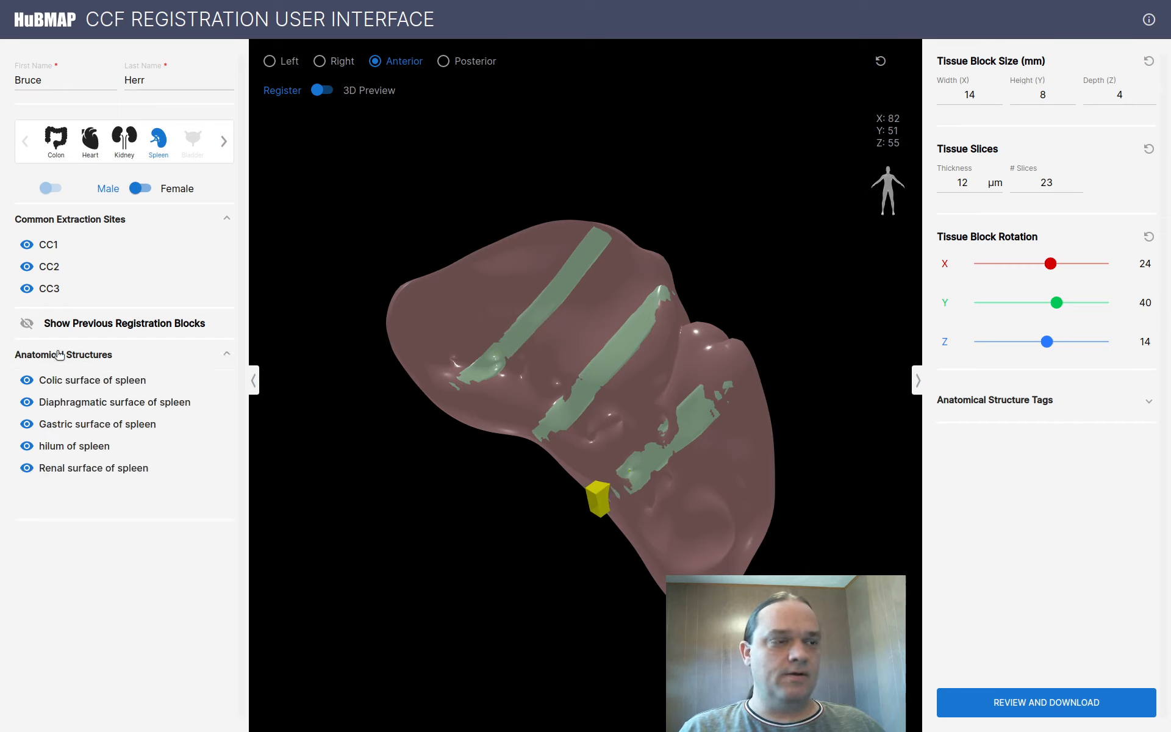
{"action": "left_click", "coordinate": [78, 383]}
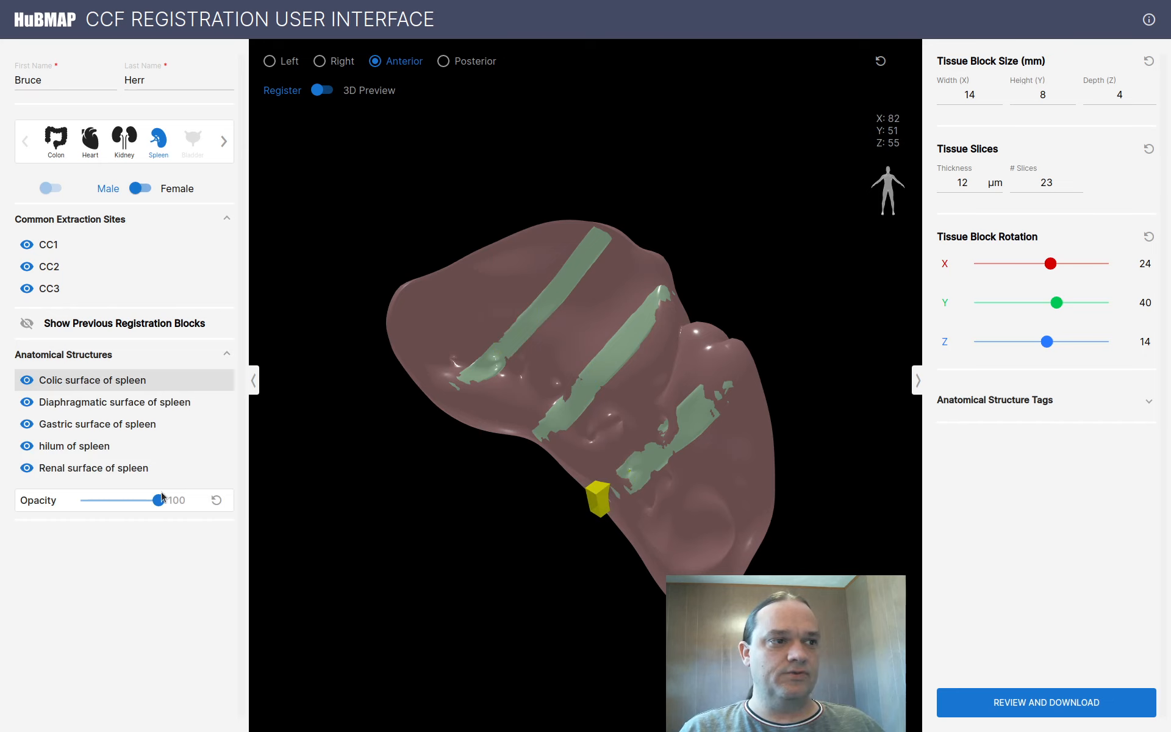
{"action": "left_click", "coordinate": [26, 381]}
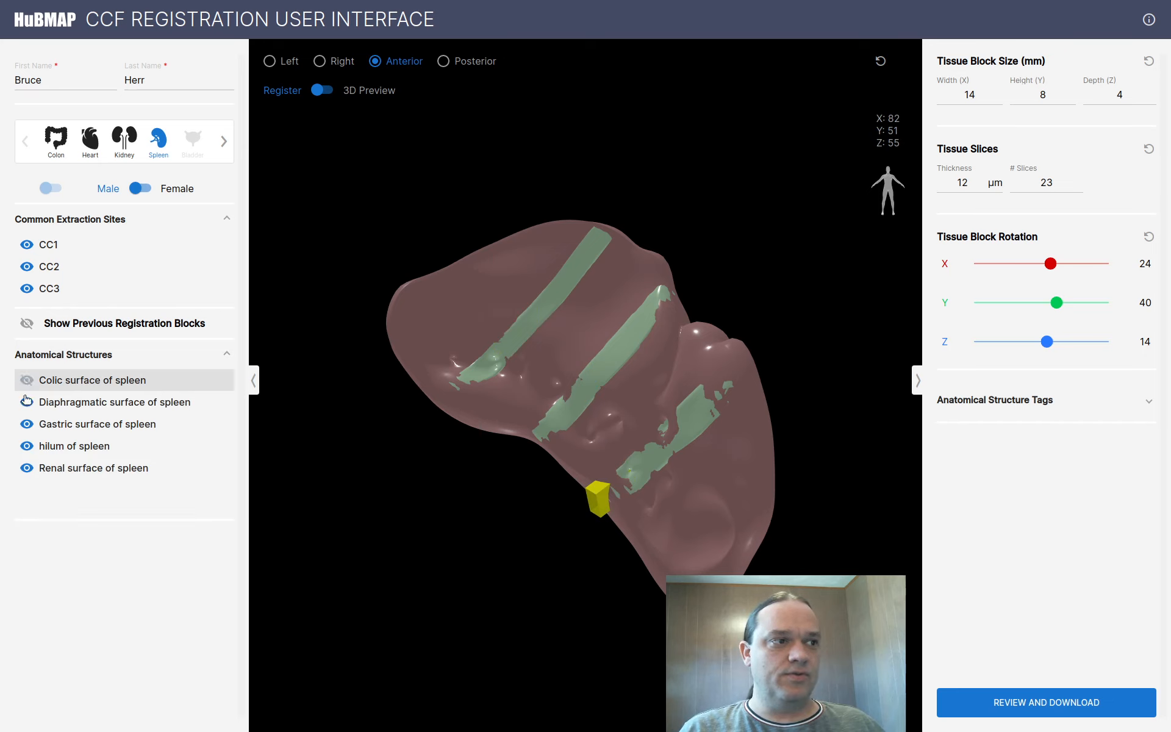
{"action": "left_click", "coordinate": [27, 401]}
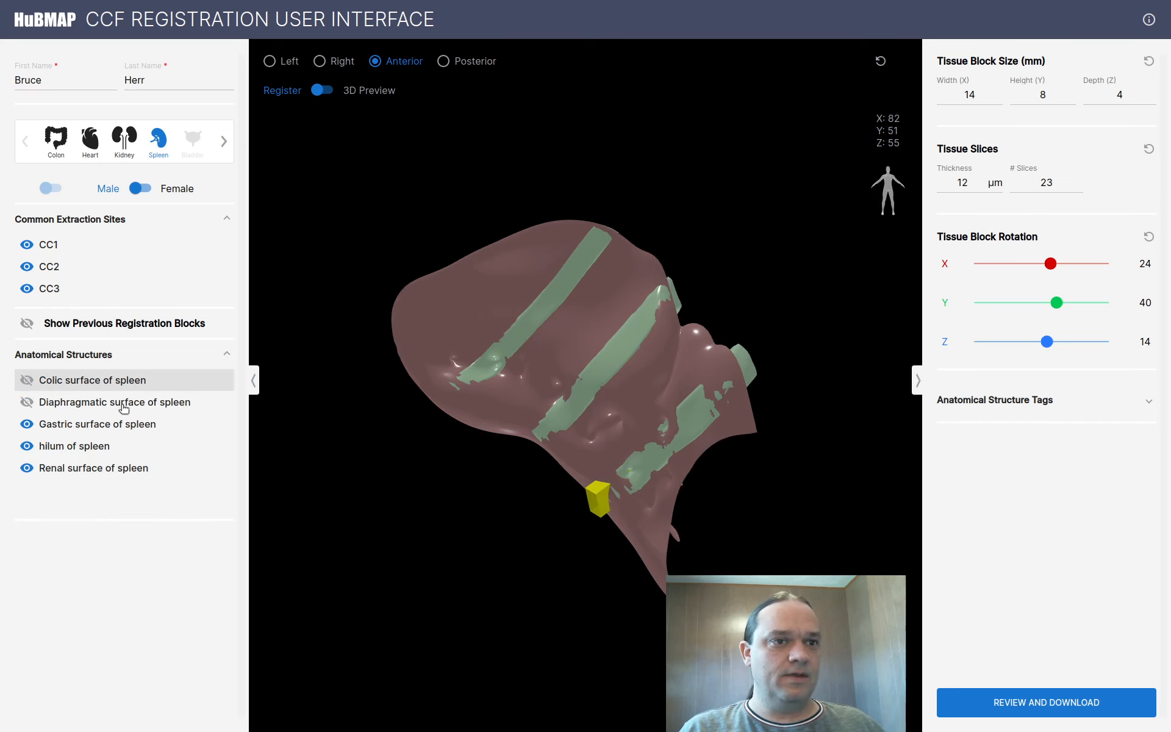
Set the Gastric surface opacity to 48 and move the block deeper to X84 Y85 Z55
{"action": "left_click", "coordinate": [97, 424]}
{"action": "left_click_drag", "start_coordinate": [157, 508], "coordinate": [118, 501]}
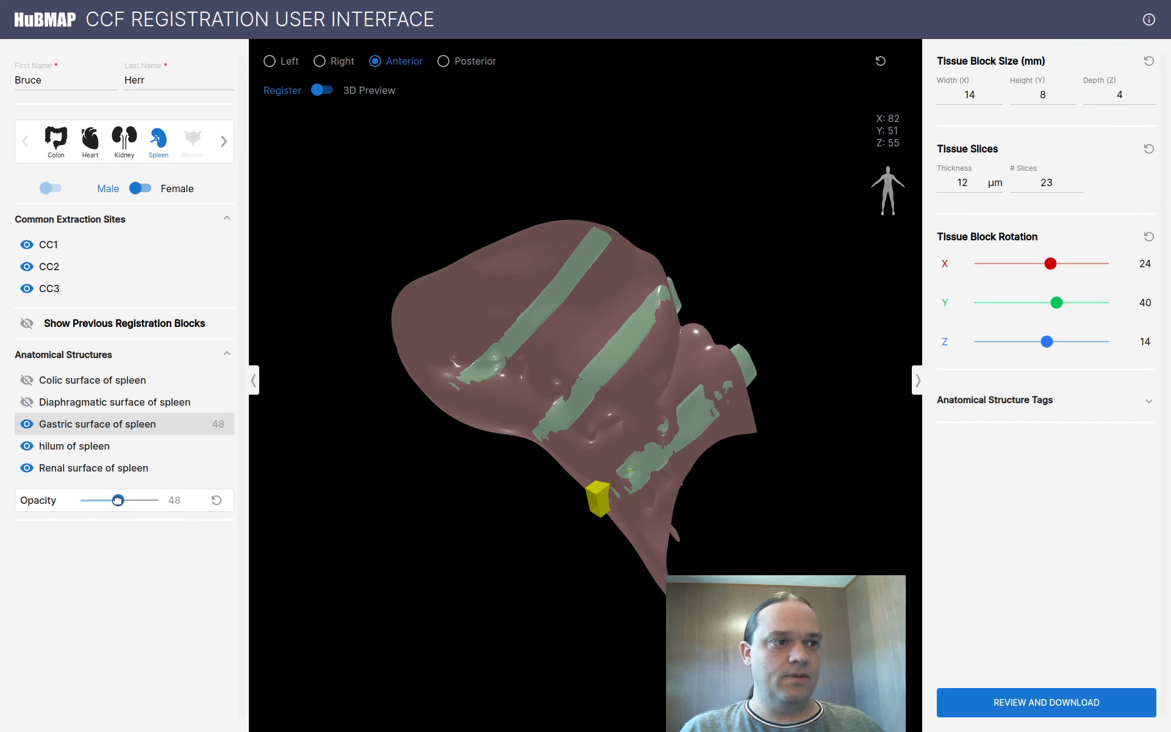
{"action": "left_click_drag", "start_coordinate": [591, 504], "coordinate": [621, 364]}
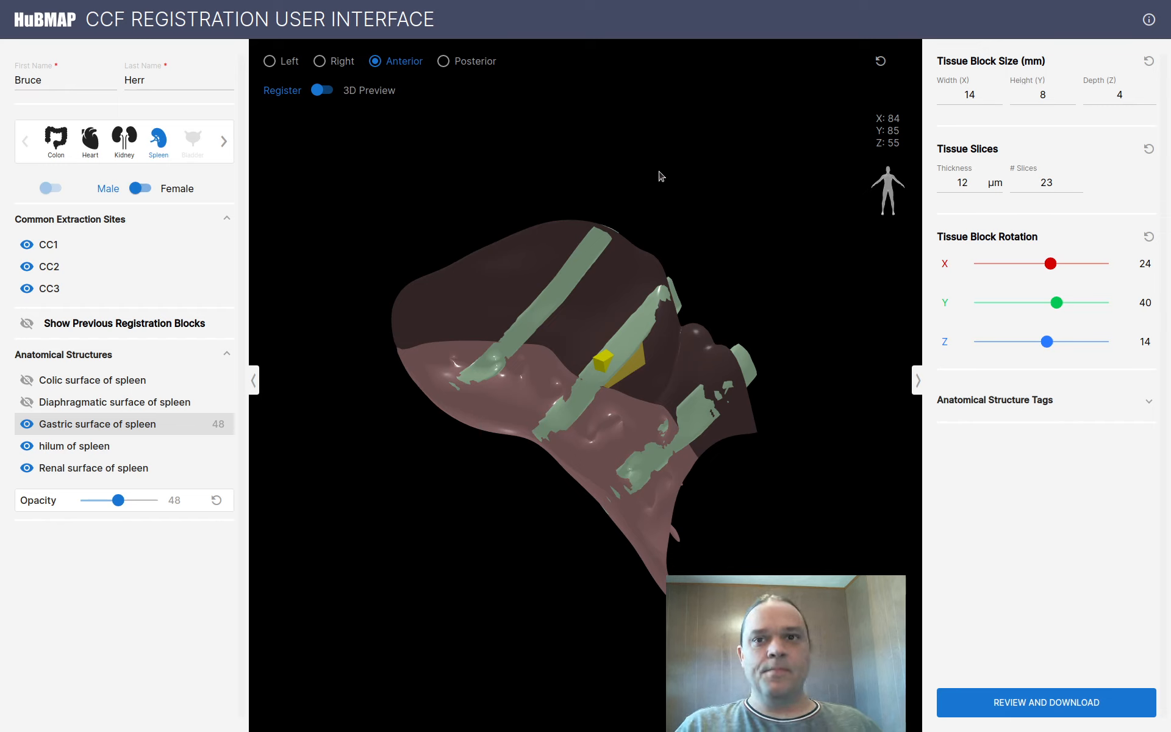
Show the block's anatomical structure tags and move it onto the upper green band at X60 Y90 Z55
{"action": "left_click", "coordinate": [1096, 399]}
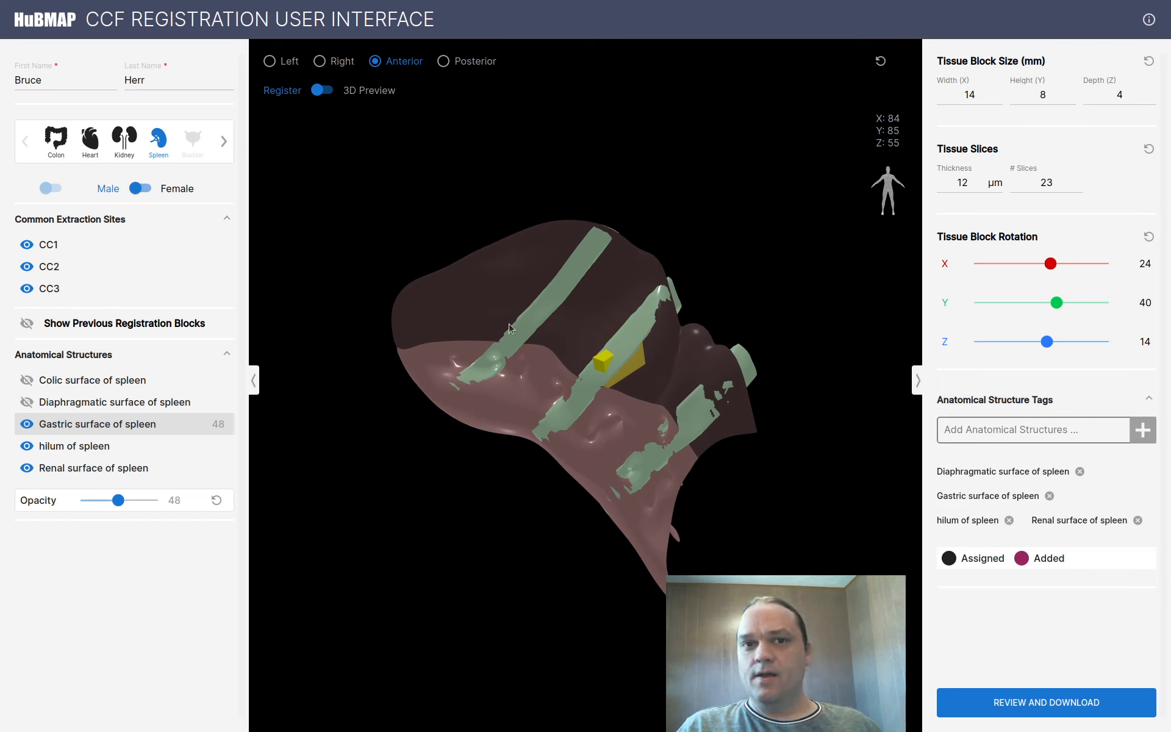
{"action": "left_click_drag", "start_coordinate": [604, 360], "coordinate": [526, 339]}
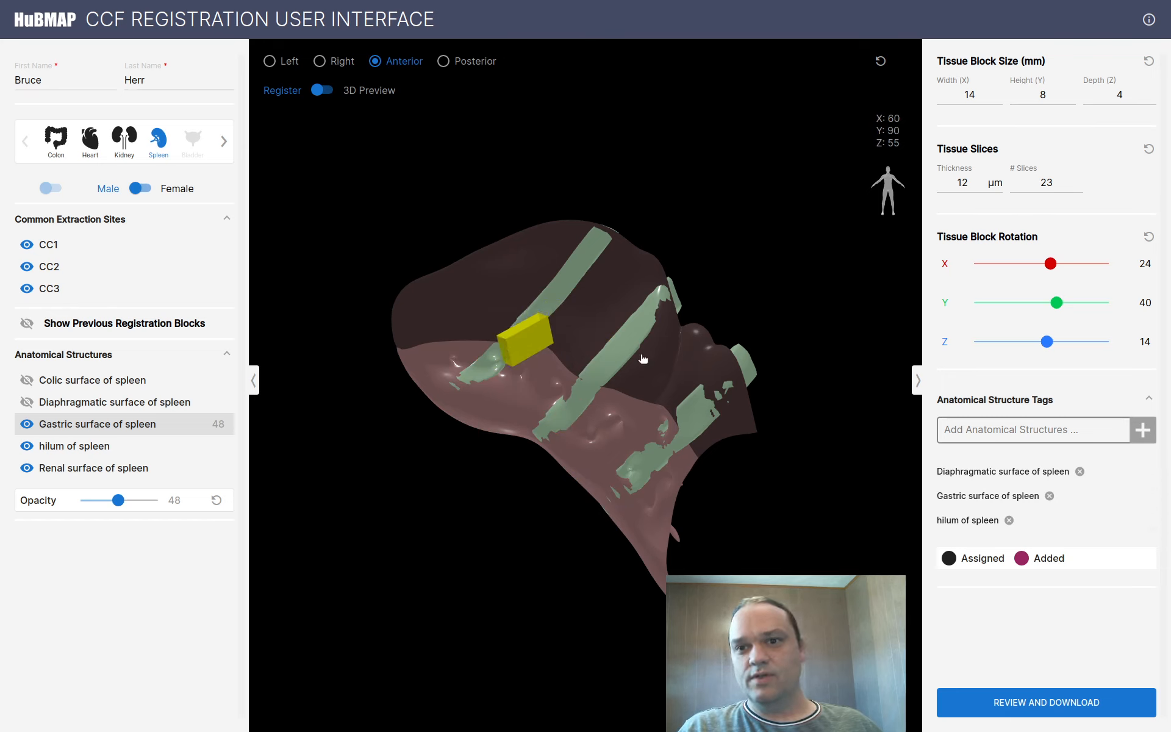
Add the 'hilum of spleen' tag via a 'hil' search and move the block to X89 Y42 Z55
{"action": "left_click", "coordinate": [1055, 430]}
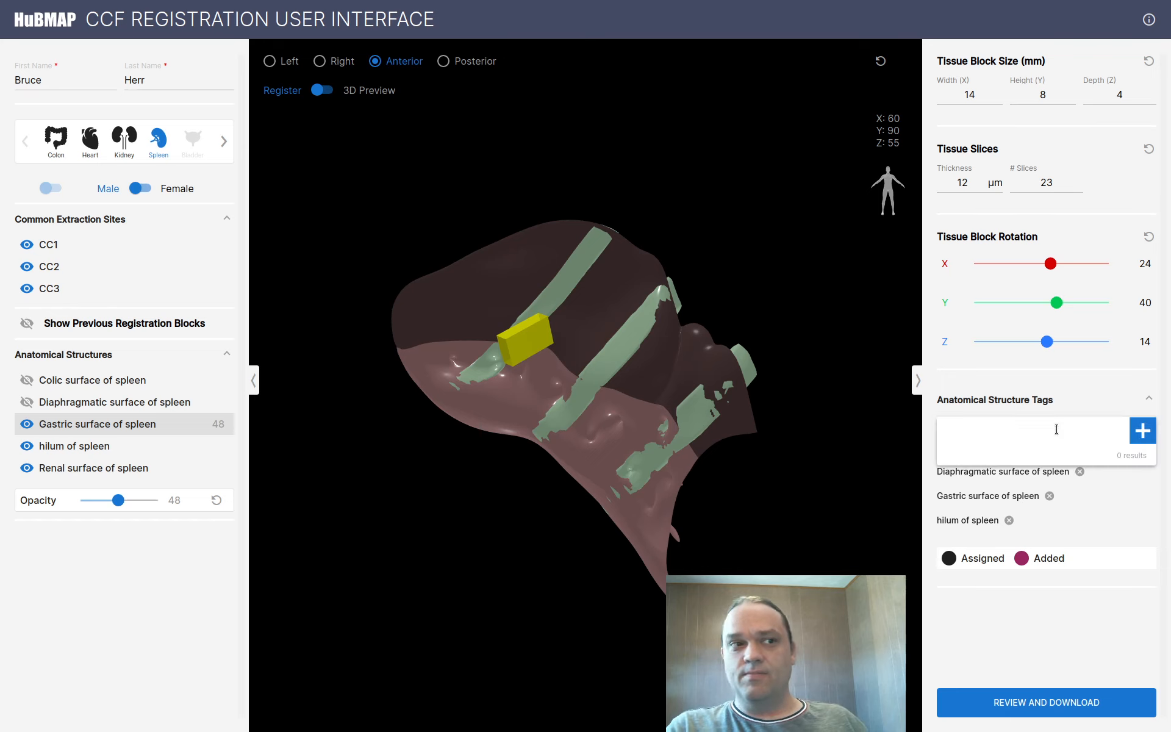
{"action": "type", "text": "hil"}
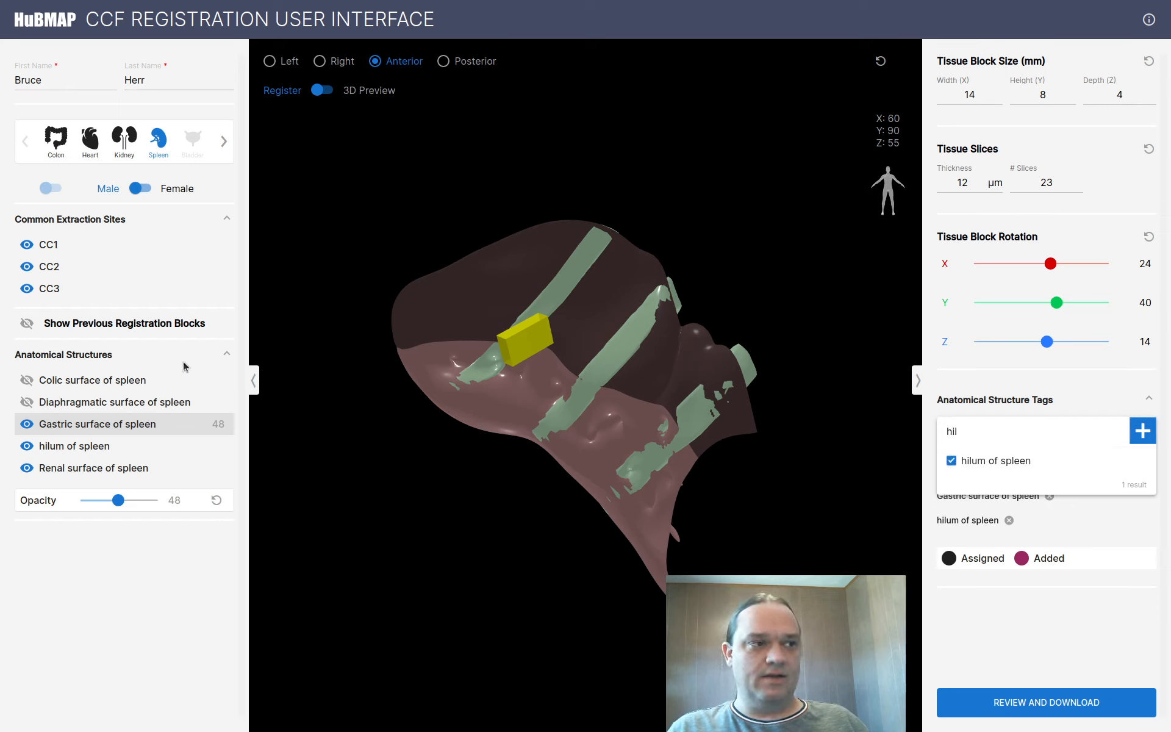
{"action": "left_click", "coordinate": [1138, 437]}
{"action": "left_click", "coordinate": [1078, 610]}
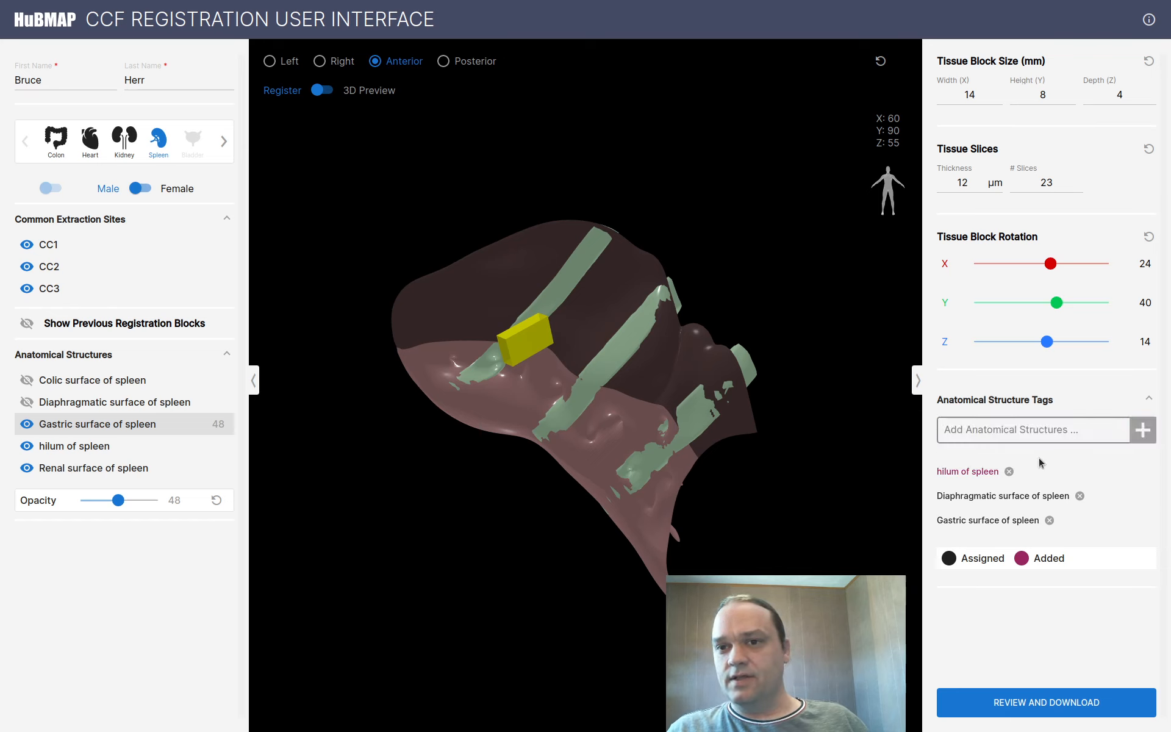
{"action": "left_click_drag", "start_coordinate": [513, 339], "coordinate": [645, 535]}
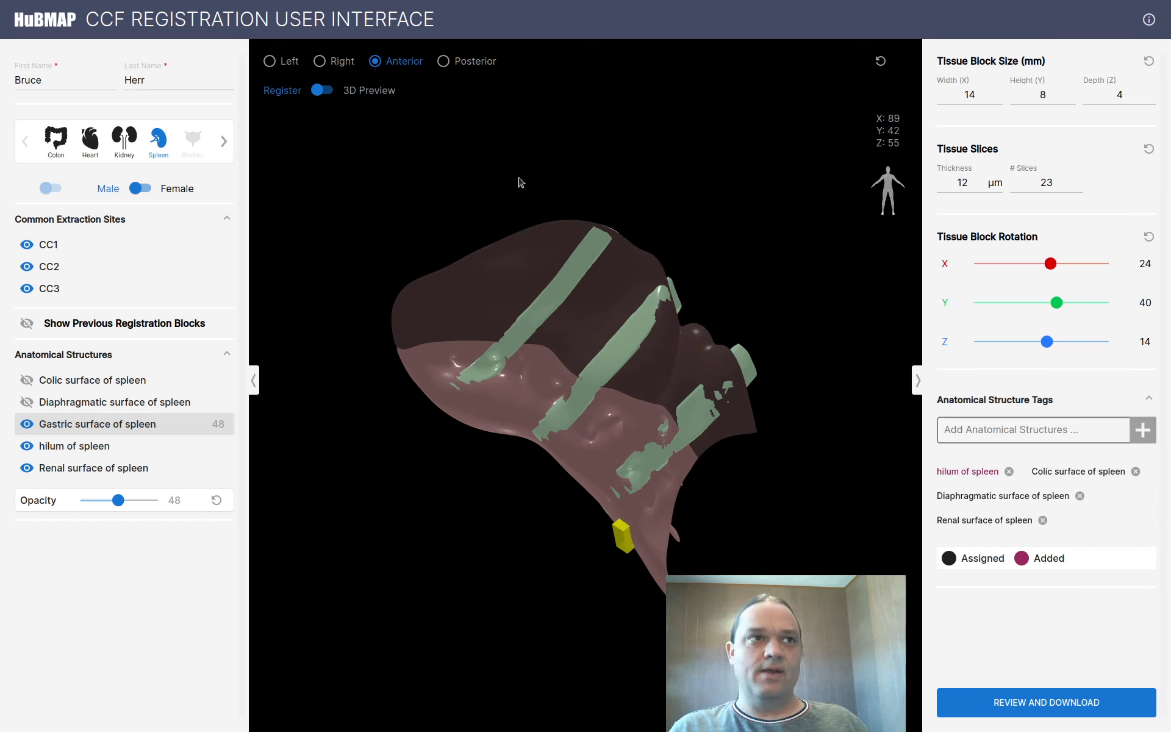
{"action": "left_click", "coordinate": [1147, 20]}
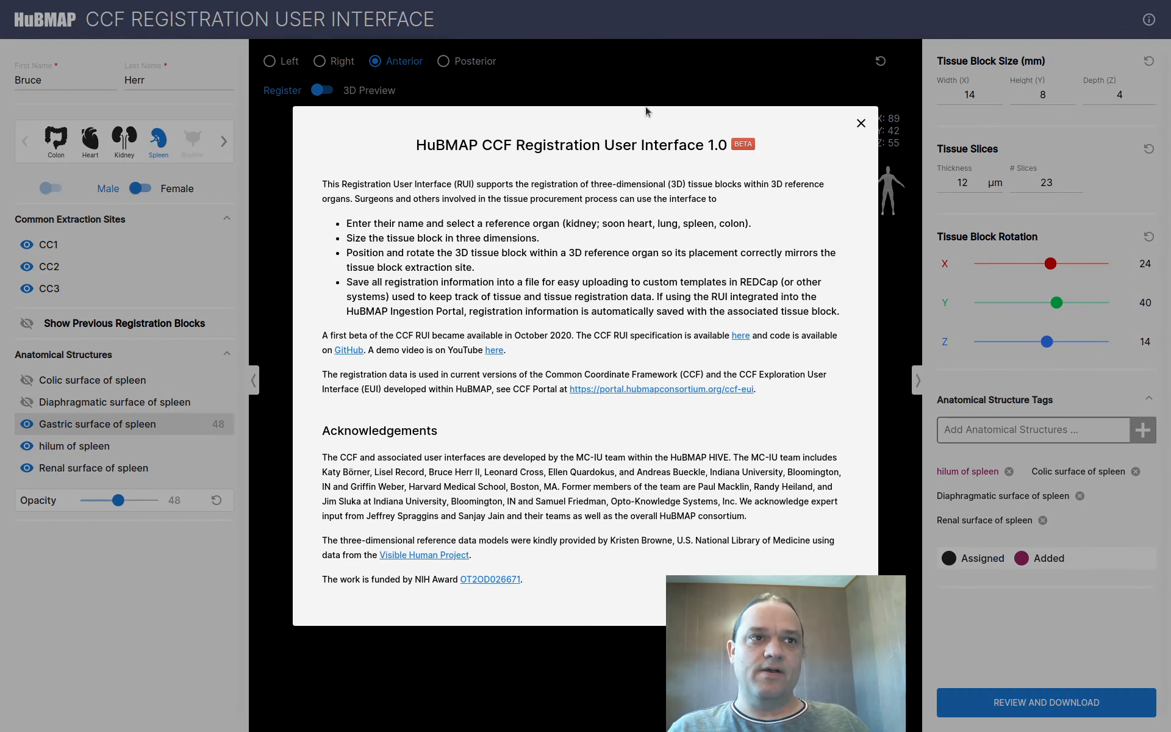
{"action": "left_click", "coordinate": [860, 124]}
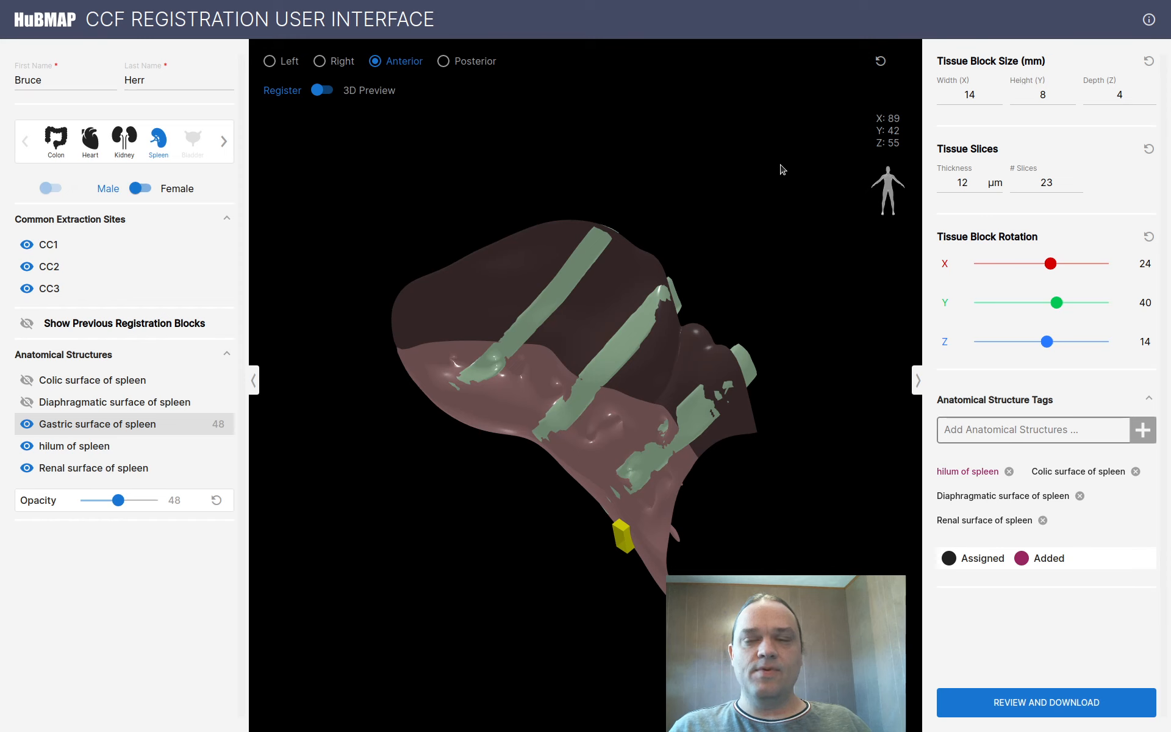
{"action": "left_click", "coordinate": [1064, 704]}
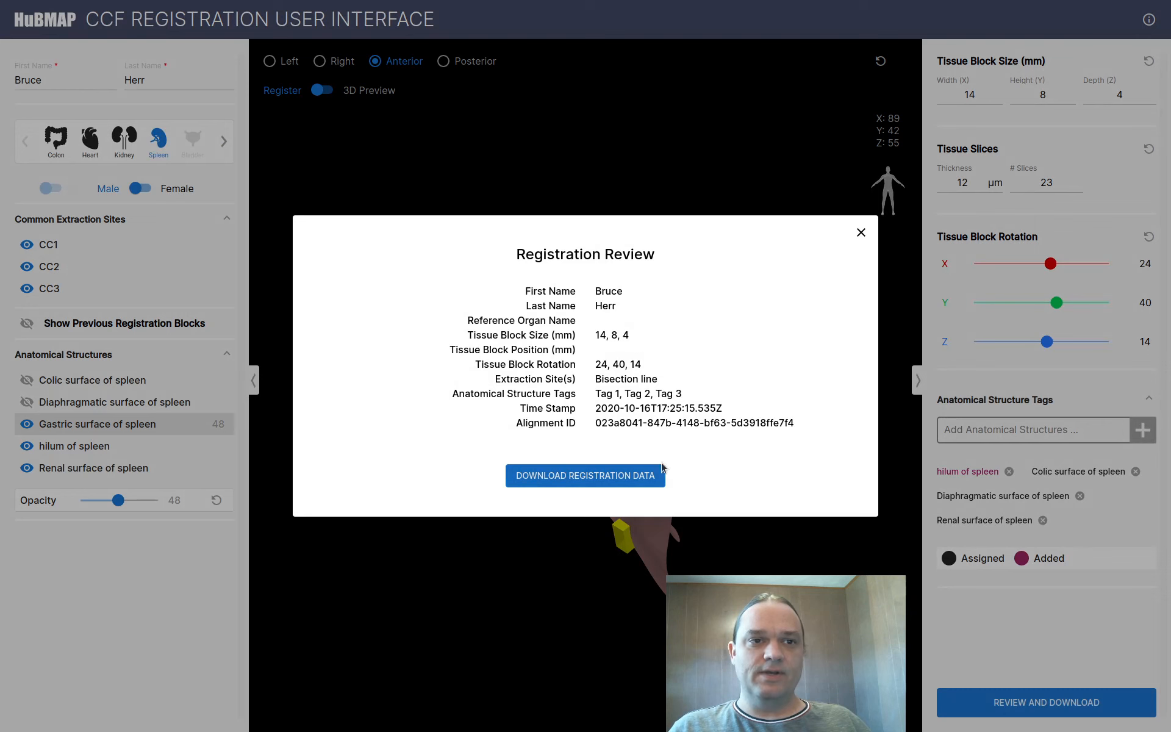
{"action": "left_click", "coordinate": [572, 481]}
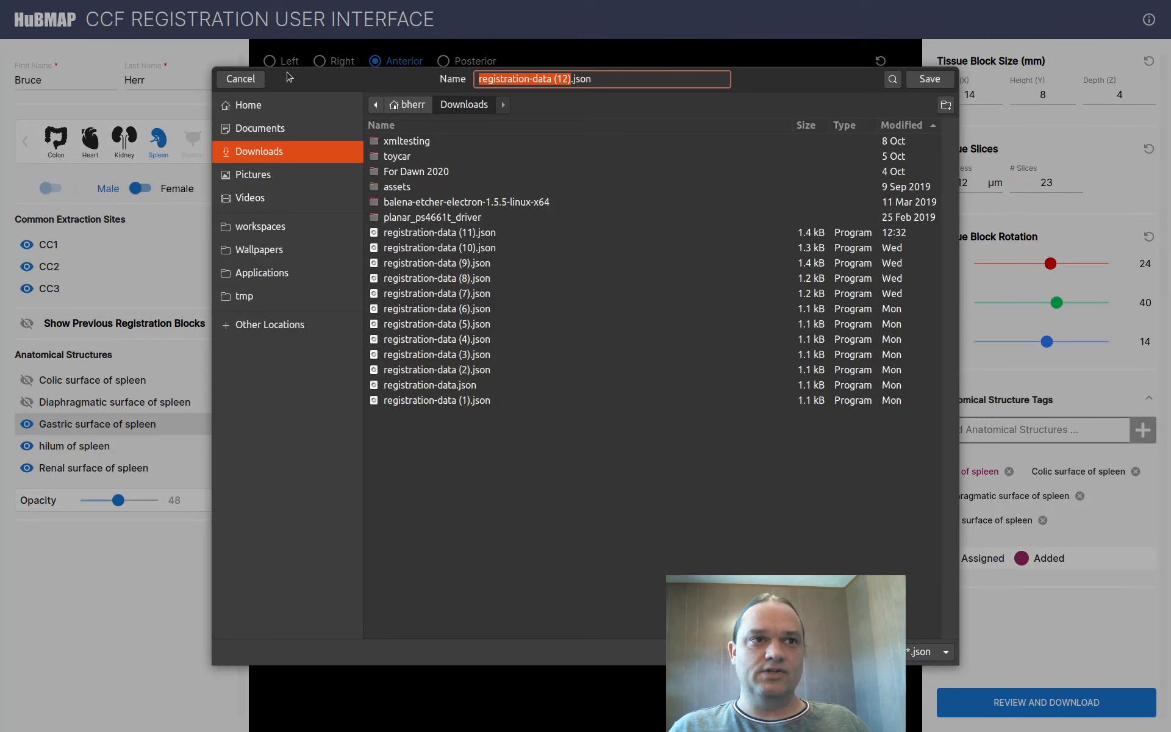
{"action": "left_click", "coordinate": [226, 80]}
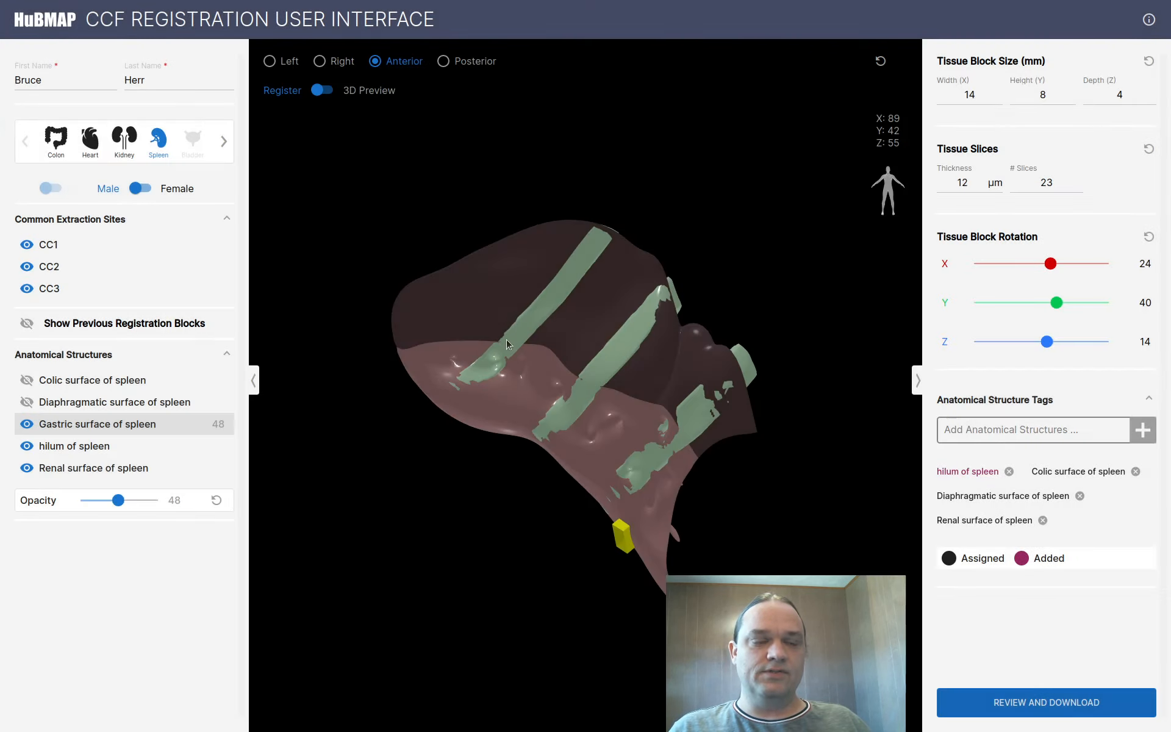